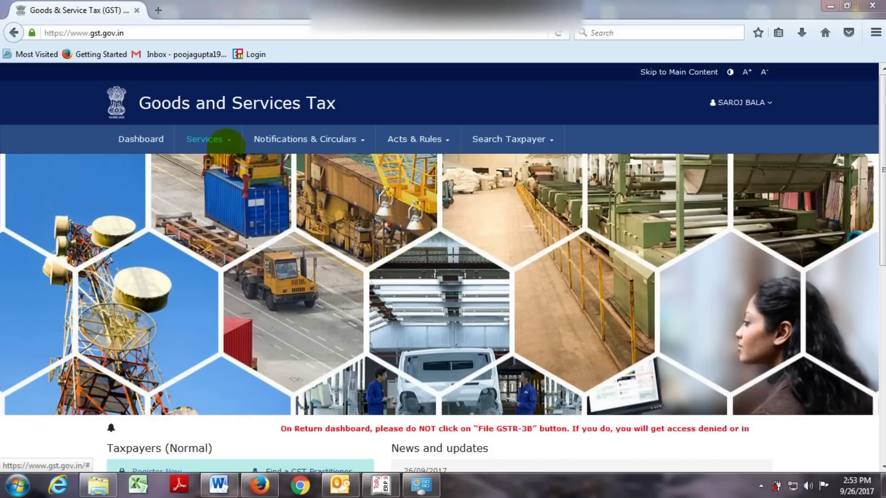
Step: Start the Amendment of Registration Non-Core Fields application from the Services menu
click(221, 143)
mouse_move(141, 165)
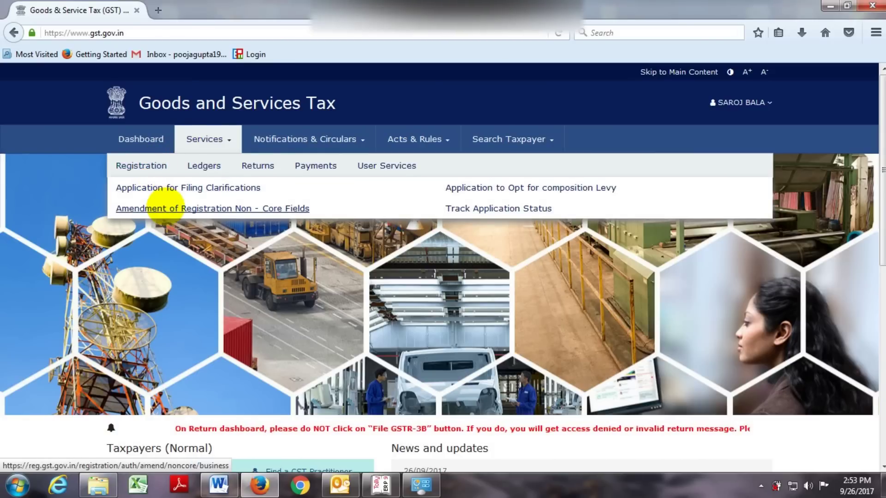
click(165, 208)
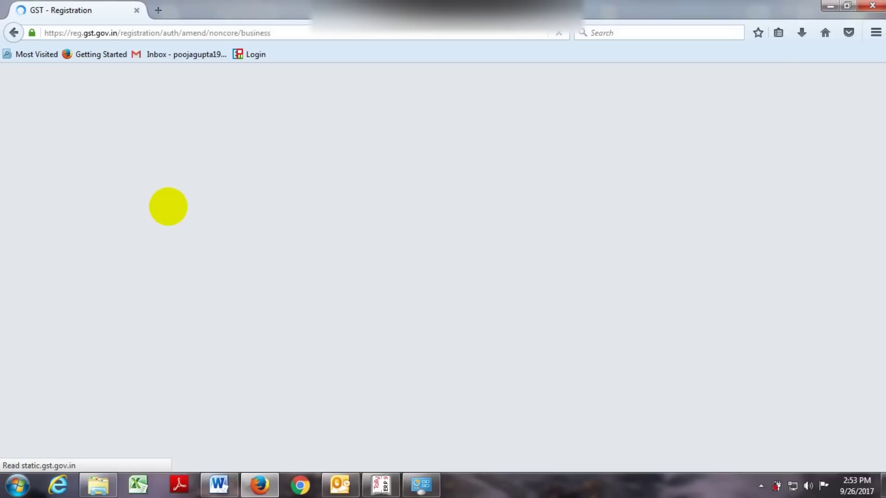
Step: Scroll the Business Details tab down to the Indicate Existing Registrations fields
scroll(206, 237, down, 2)
scroll(204, 237, down, 2)
scroll(213, 241, down, 1)
scroll(212, 241, down, 3)
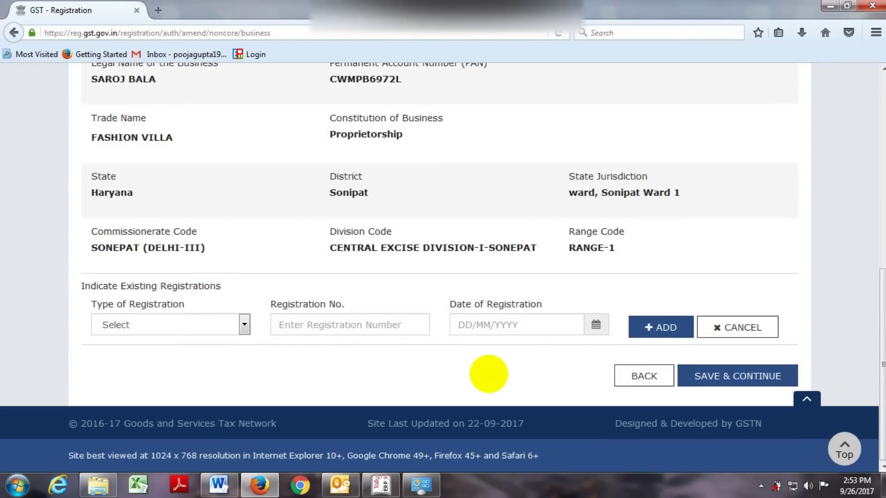
click(464, 367)
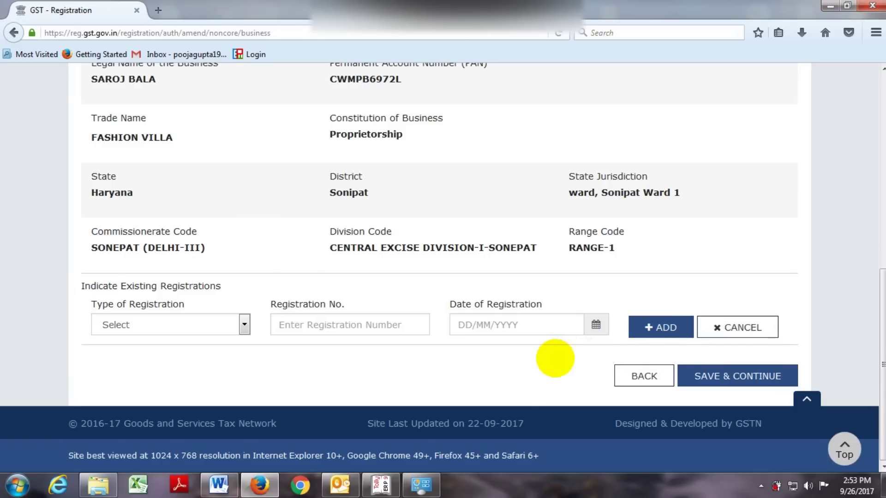
scroll(555, 358, up, 3)
scroll(540, 406, down, 3)
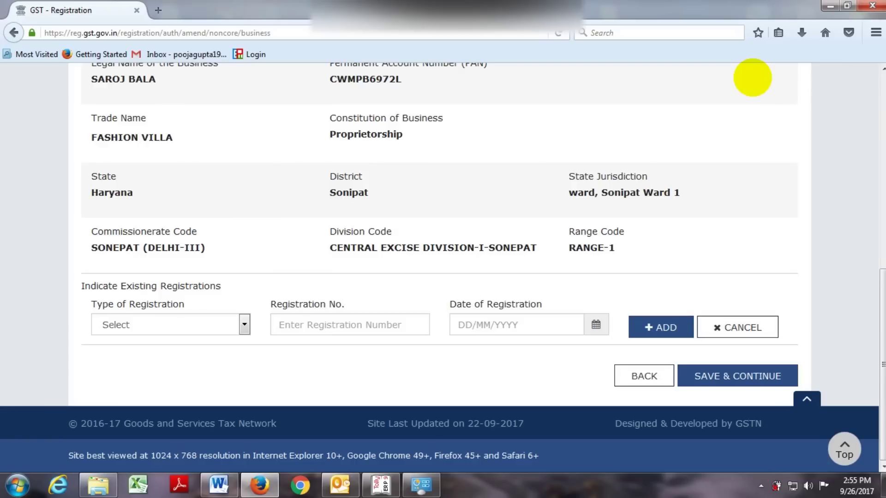
scroll(724, 177, up, 10)
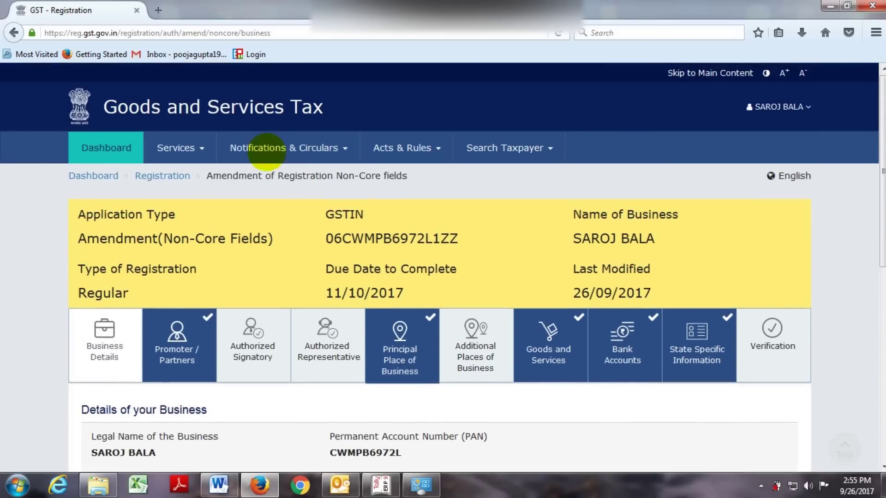
Step: Go back to the Dashboard and open the News and Updates advisory on claiming TRAN 1 credit
click(94, 176)
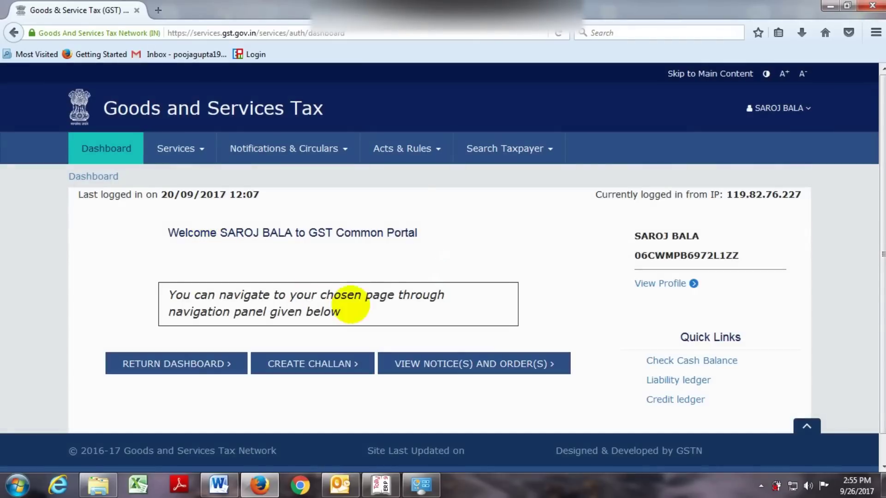
click(107, 147)
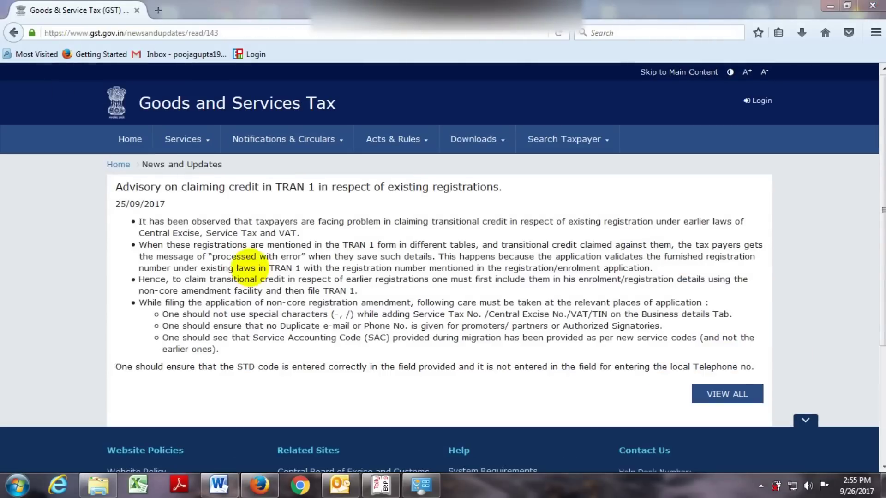